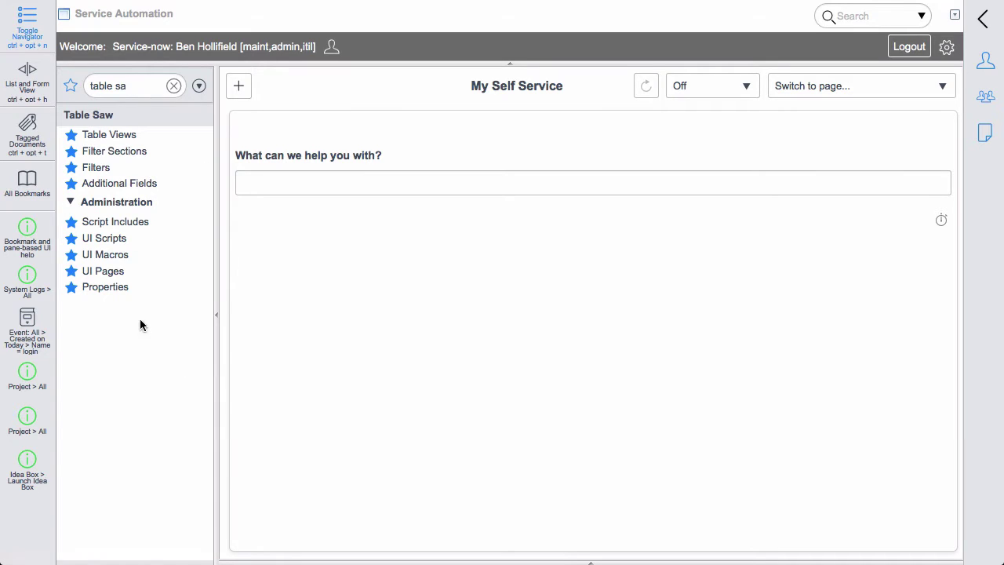
# Open the User Directory table view record and review its settings down to the Additional Fields related list
pyautogui.click(95, 136)
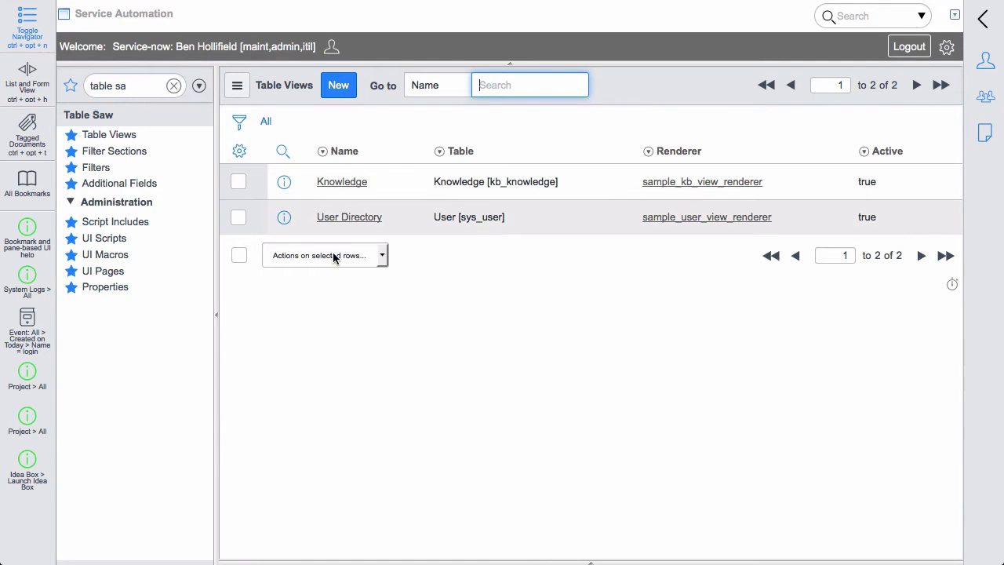
pyautogui.click(284, 220)
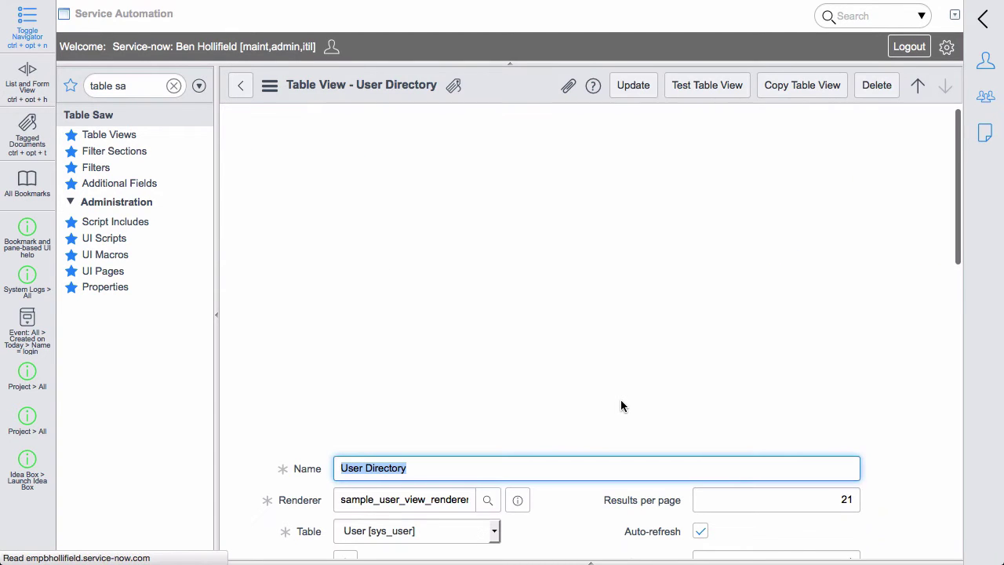
pyautogui.scroll(-3, 898, 441)
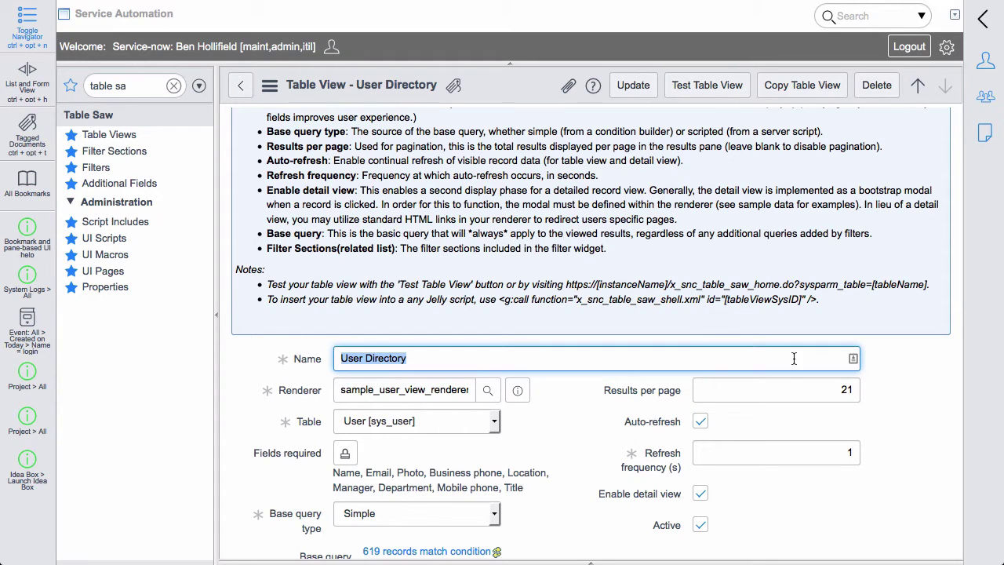
pyautogui.scroll(-6, 910, 336)
pyautogui.scroll(-2, 910, 343)
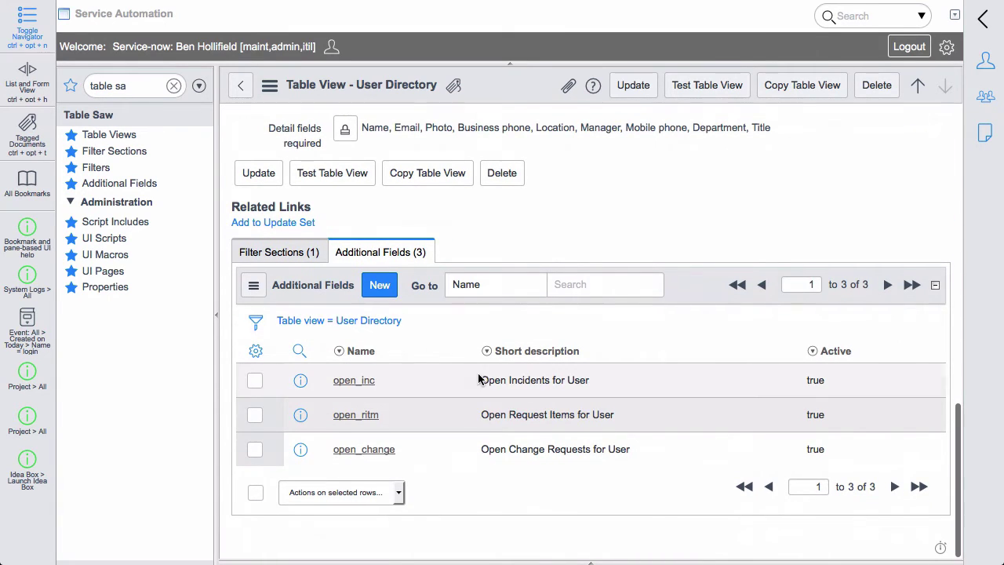
# Examine the open_inc additional field and its script, and return to the User Directory table view
pyautogui.click(301, 380)
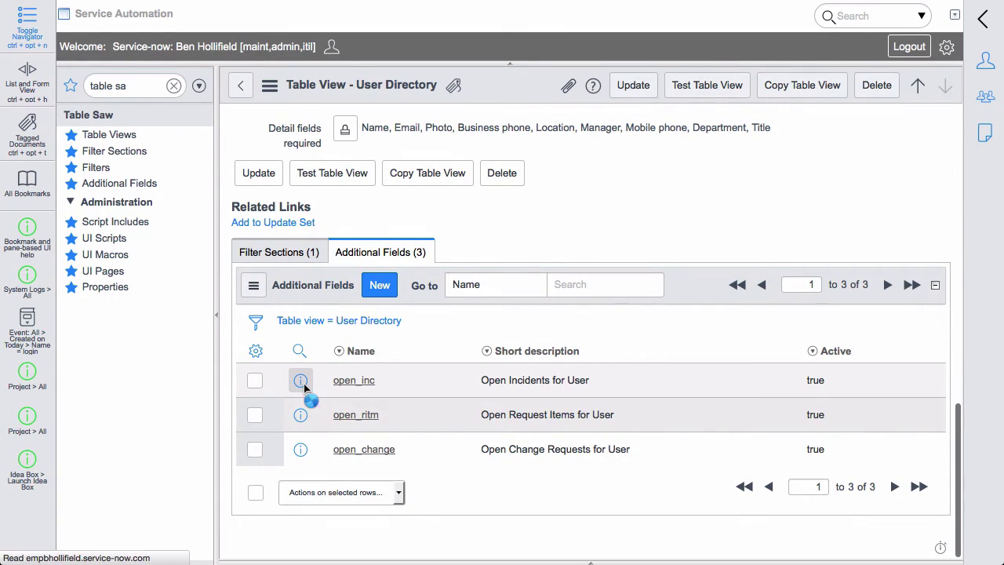
pyautogui.scroll(-2, 901, 467)
pyautogui.scroll(-1, 901, 468)
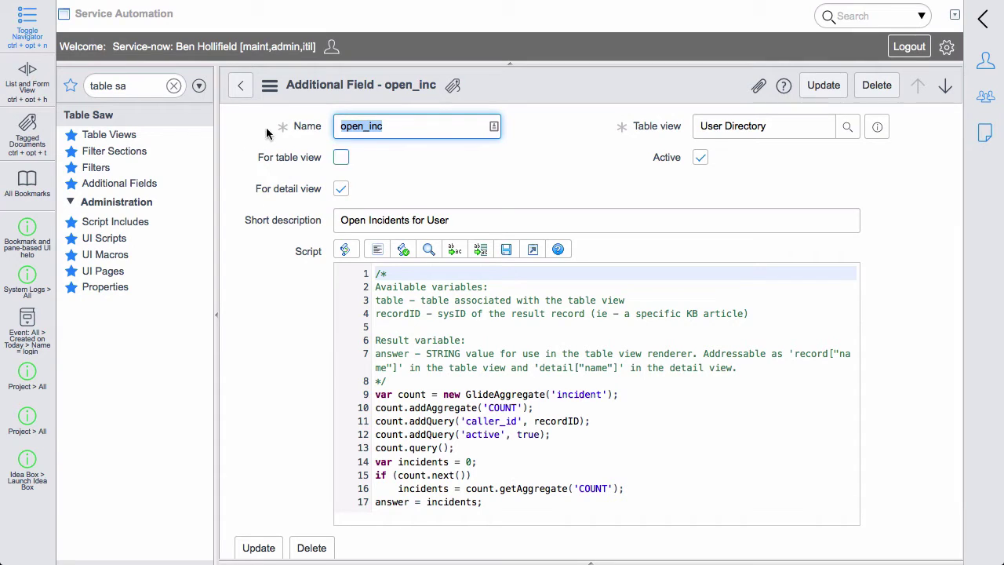
pyautogui.click(243, 92)
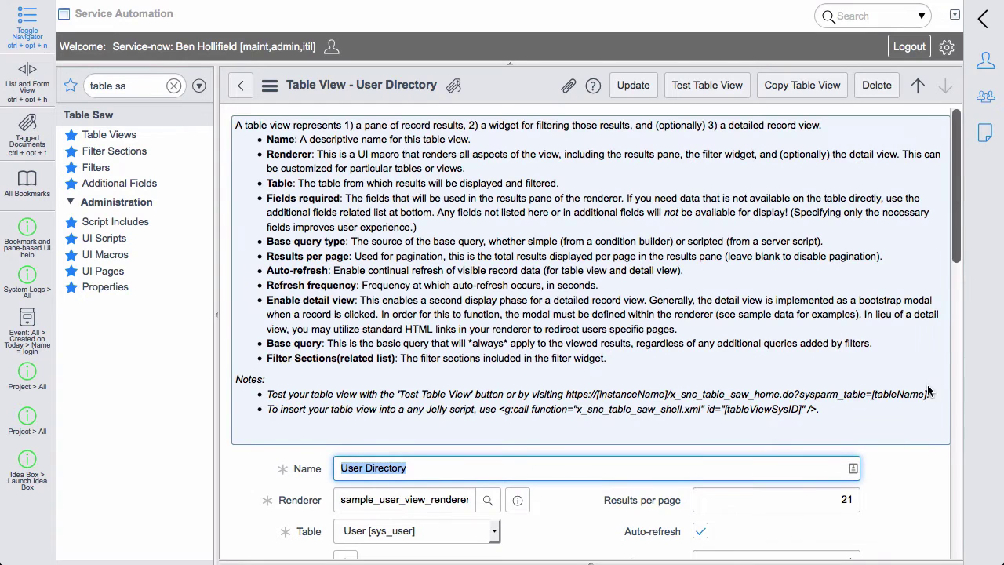
# Switch Enable detail view off and back on for the User Directory, and review the Detail View section
pyautogui.scroll(-1, 940, 423)
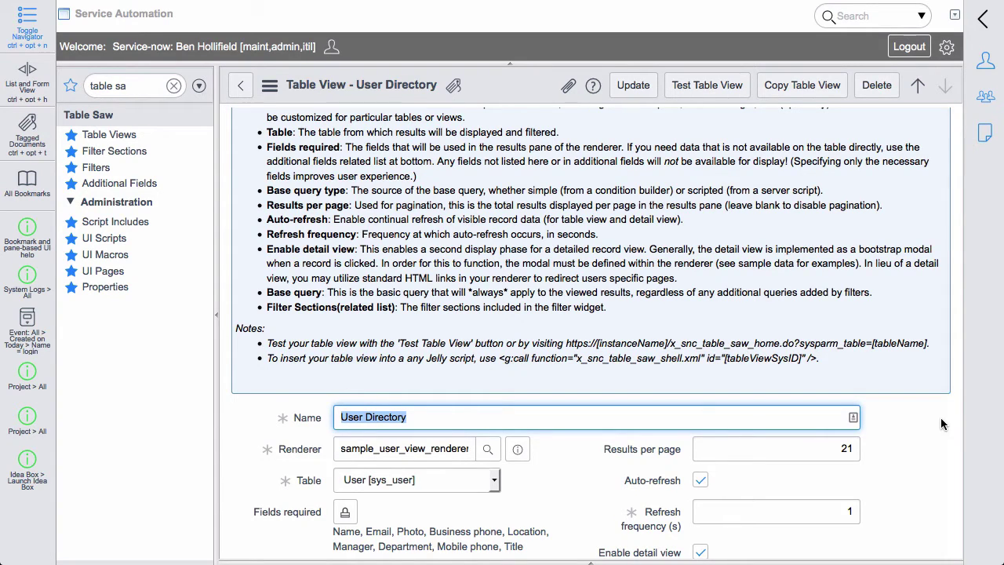
pyautogui.scroll(-5, 910, 329)
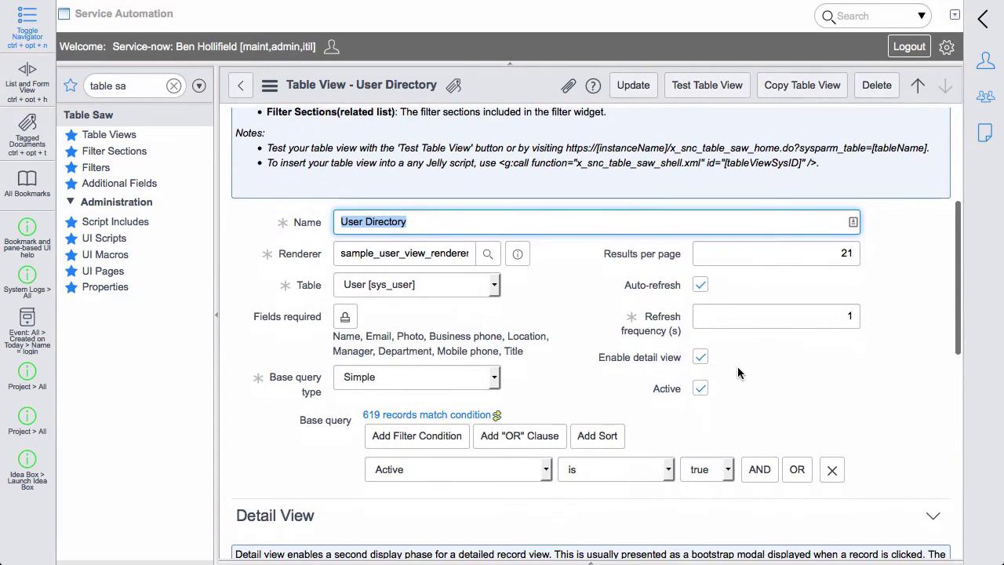
pyautogui.click(700, 358)
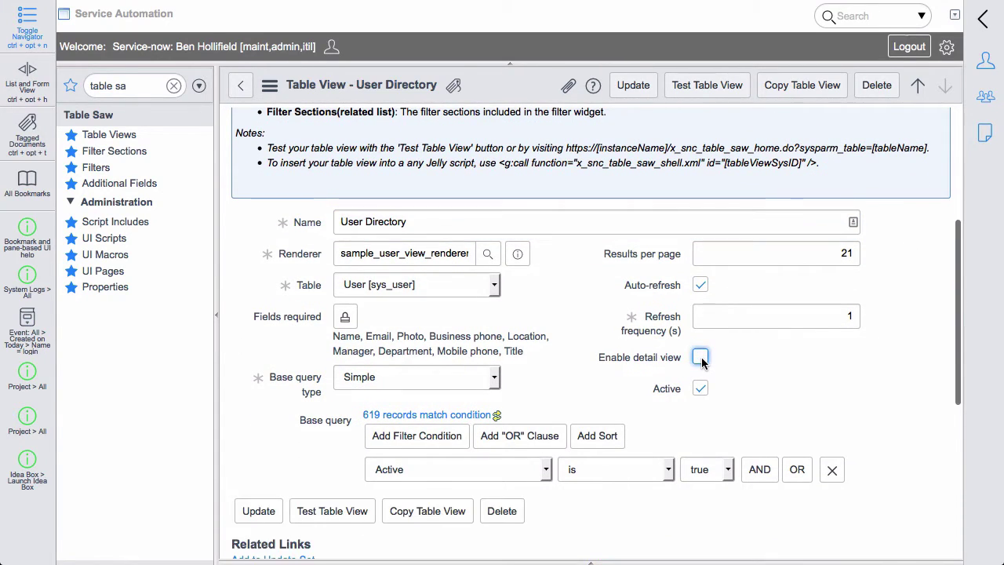
pyautogui.click(700, 358)
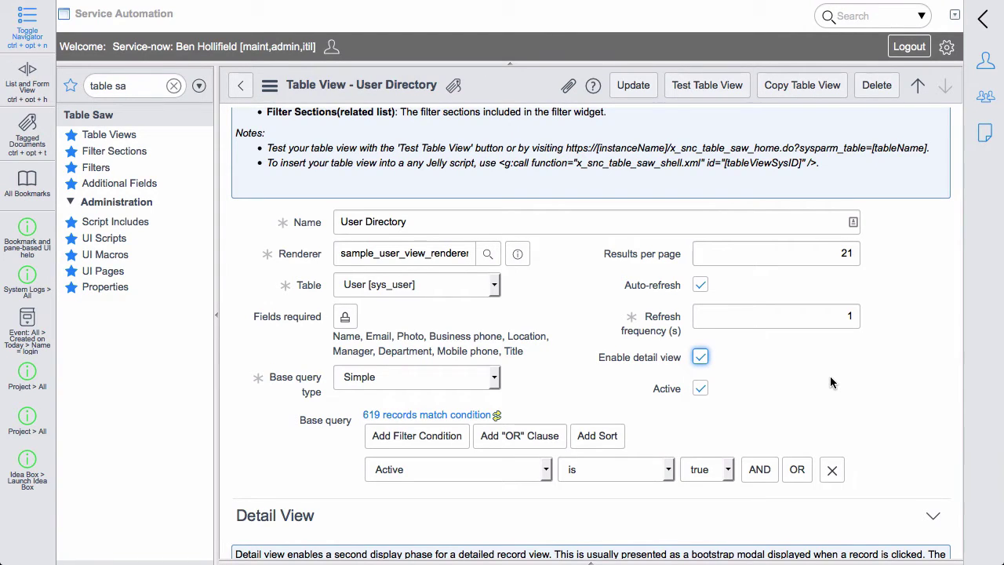
pyautogui.scroll(-5, 831, 393)
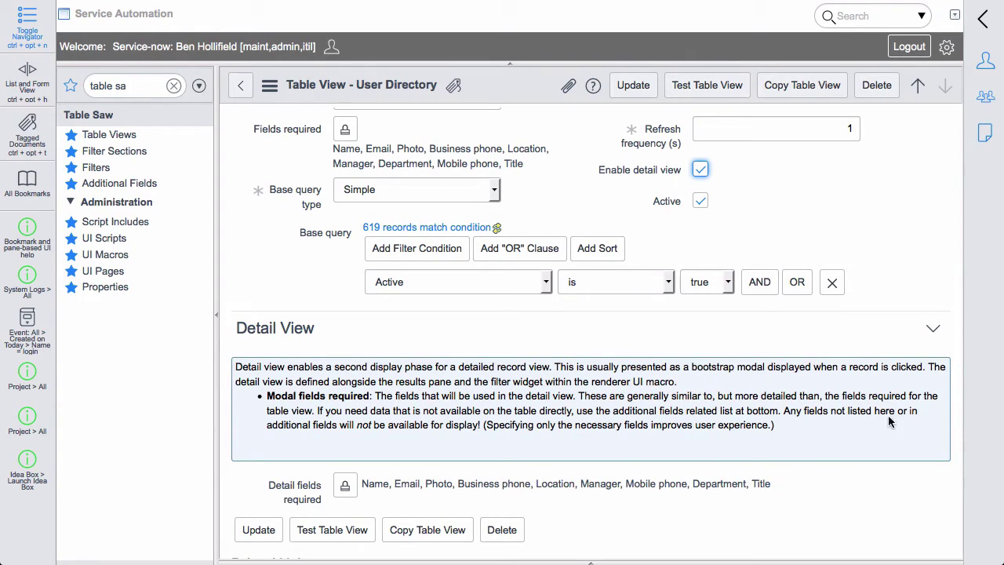
# Switch Auto-refresh off and back on for the User Directory table view
pyautogui.scroll(3, 954, 448)
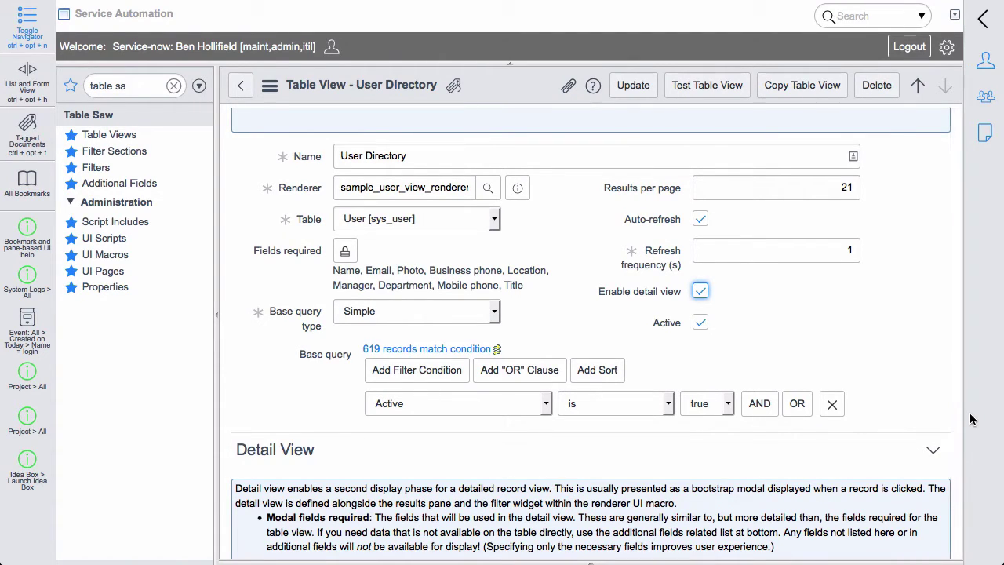
pyautogui.click(700, 220)
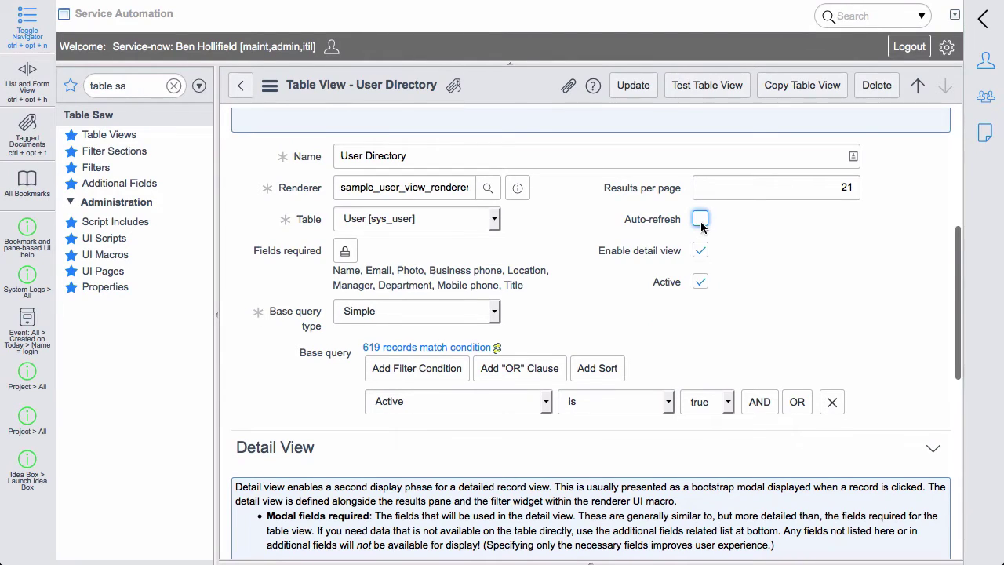
pyautogui.click(701, 220)
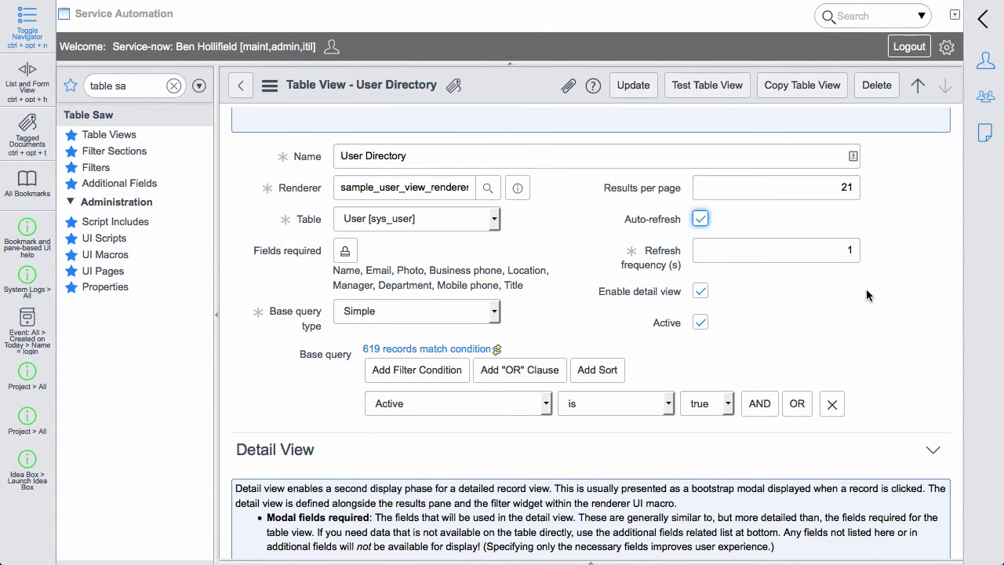
# Test the User Directory table view and dismiss the direct-link message above the results
pyautogui.scroll(5, 866, 295)
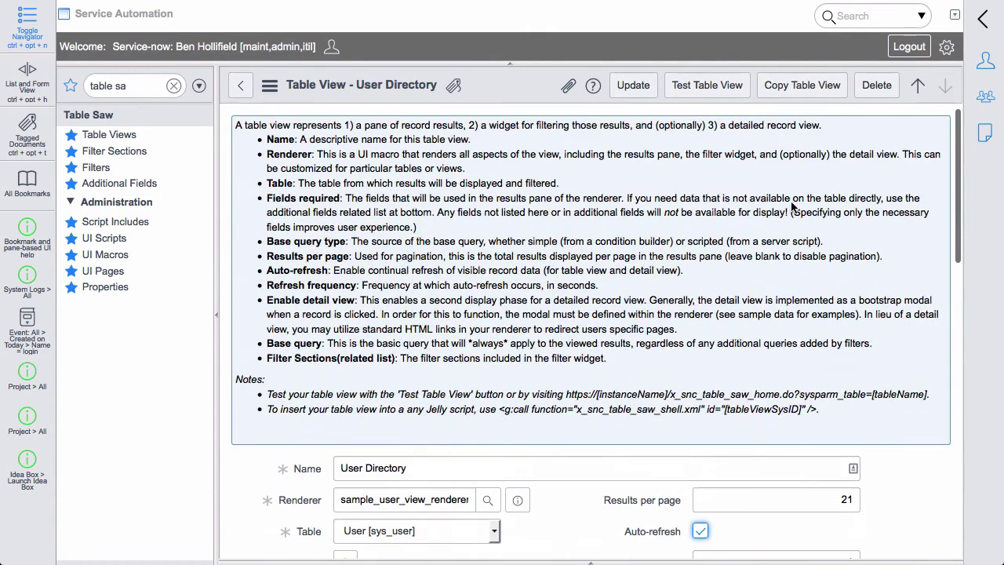
pyautogui.click(697, 88)
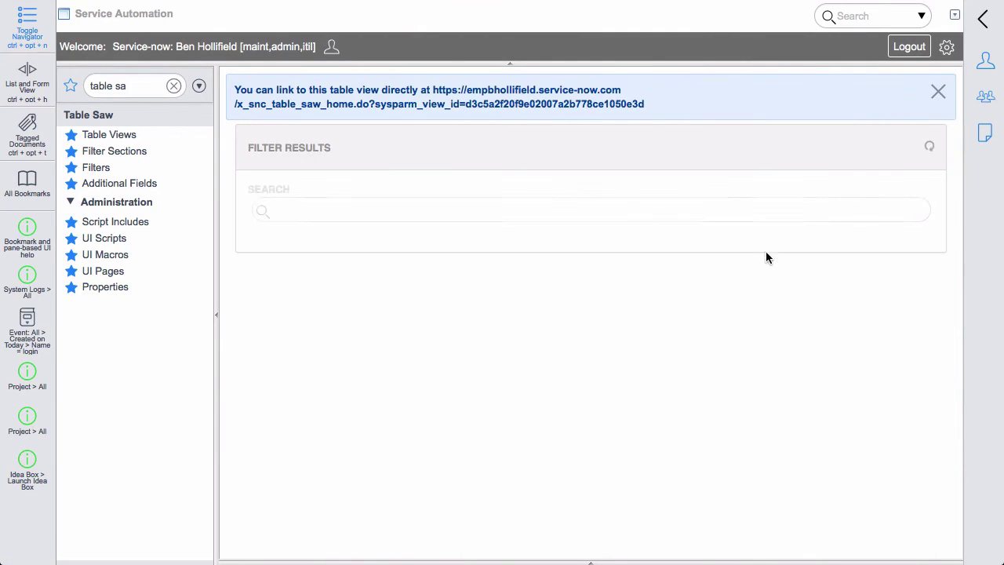
pyautogui.click(939, 93)
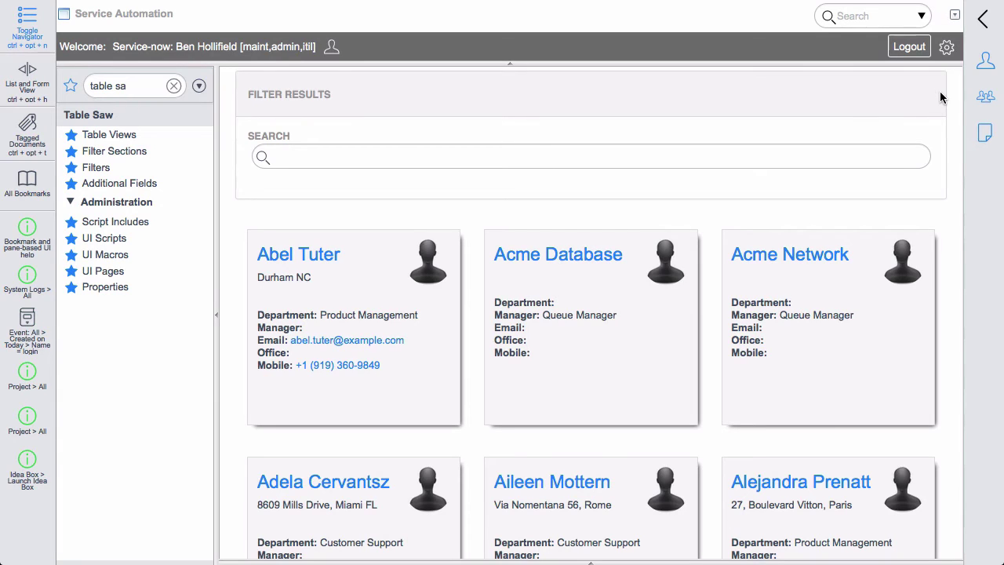
# Search the directory for a user by name, view that user's detail record, and close it
pyautogui.click(464, 154)
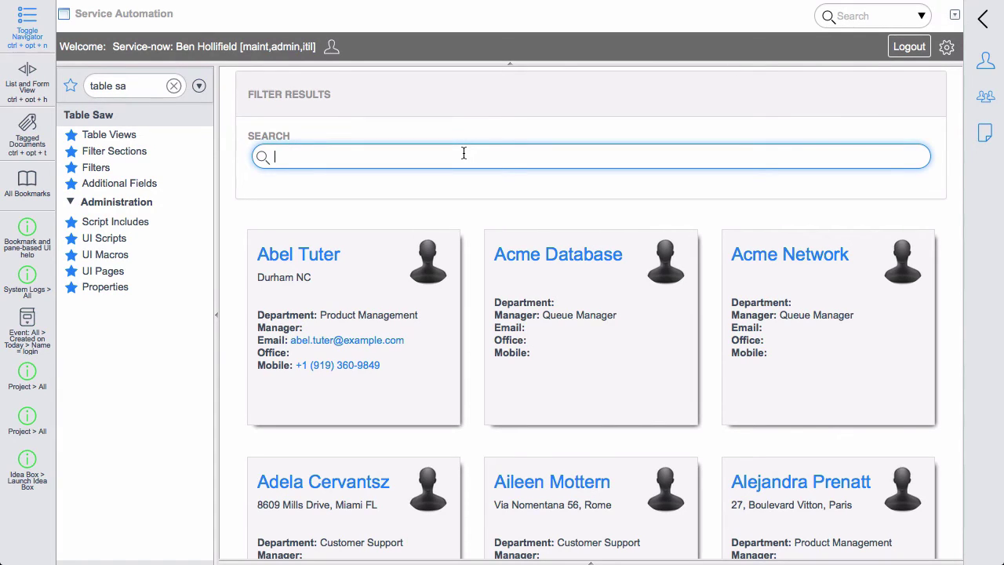
pyautogui.write('ben holl')
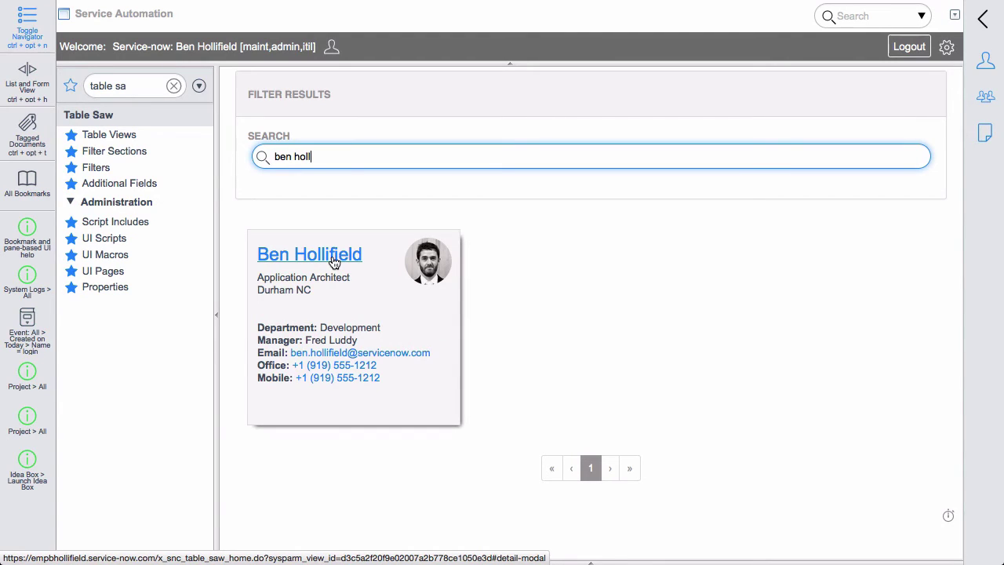
pyautogui.click(333, 260)
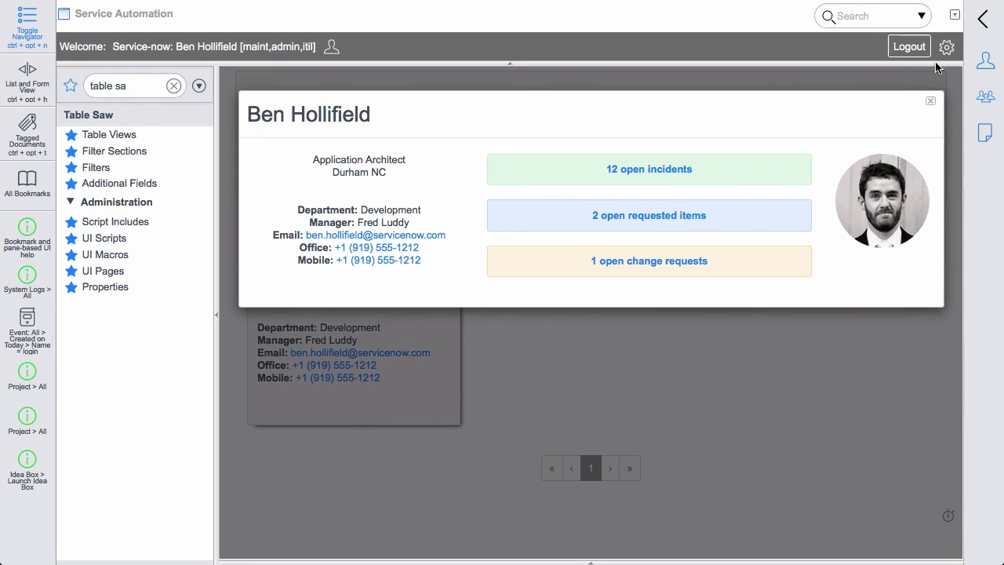
pyautogui.click(930, 105)
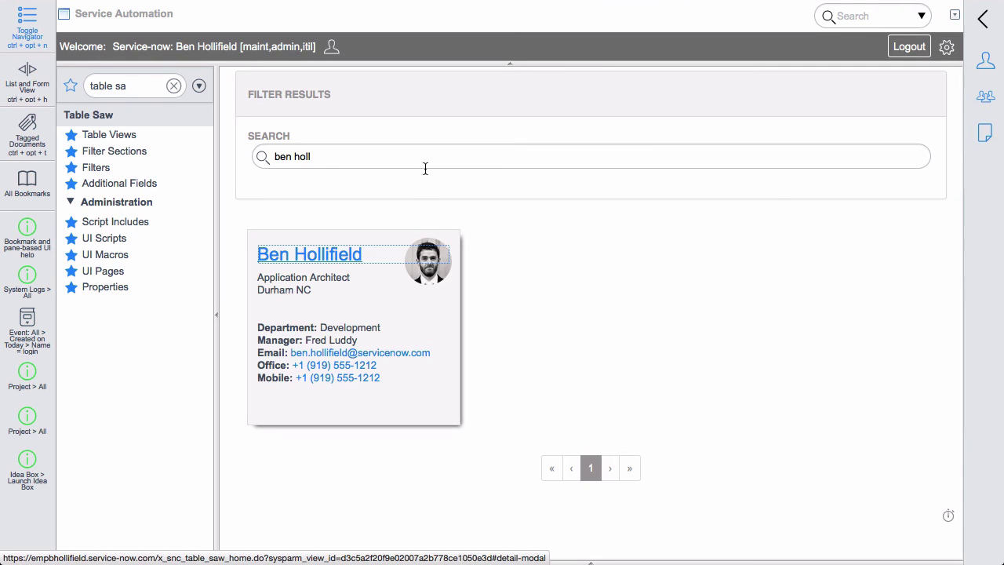
# Clear the name search and browse the unfiltered directory cards
pyautogui.moveTo(327, 162); pyautogui.dragTo(246, 155)
pyautogui.press('BackSpace')
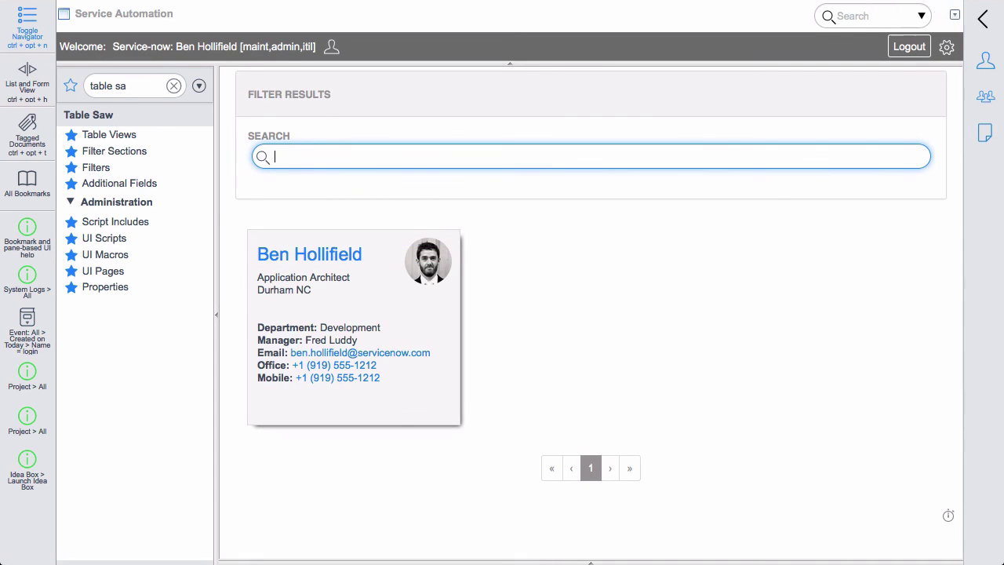
pyautogui.scroll(-3, 745, 357)
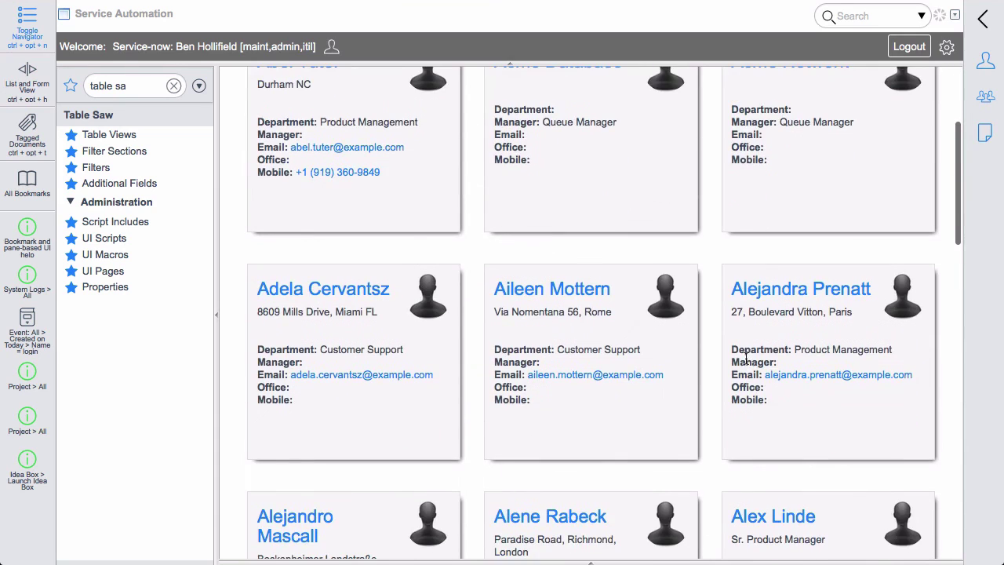
pyautogui.scroll(3, 746, 359)
pyautogui.scroll(1, 745, 359)
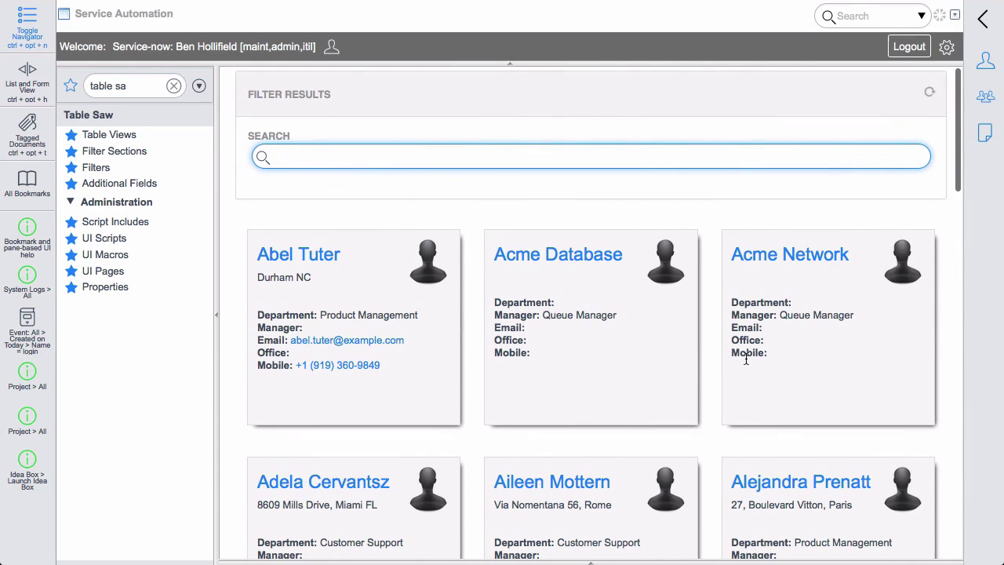
# Return to the list of table views
pyautogui.click(110, 135)
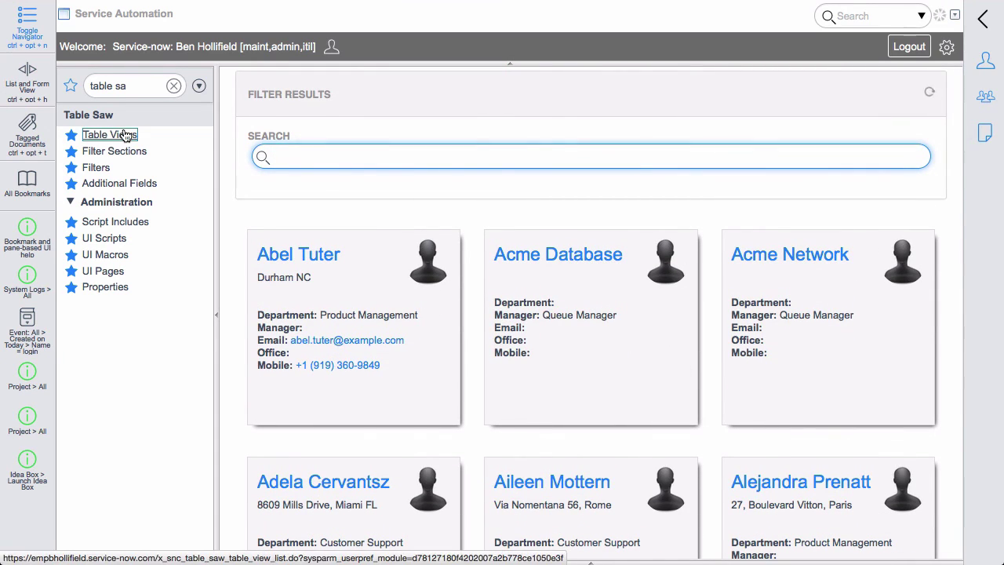